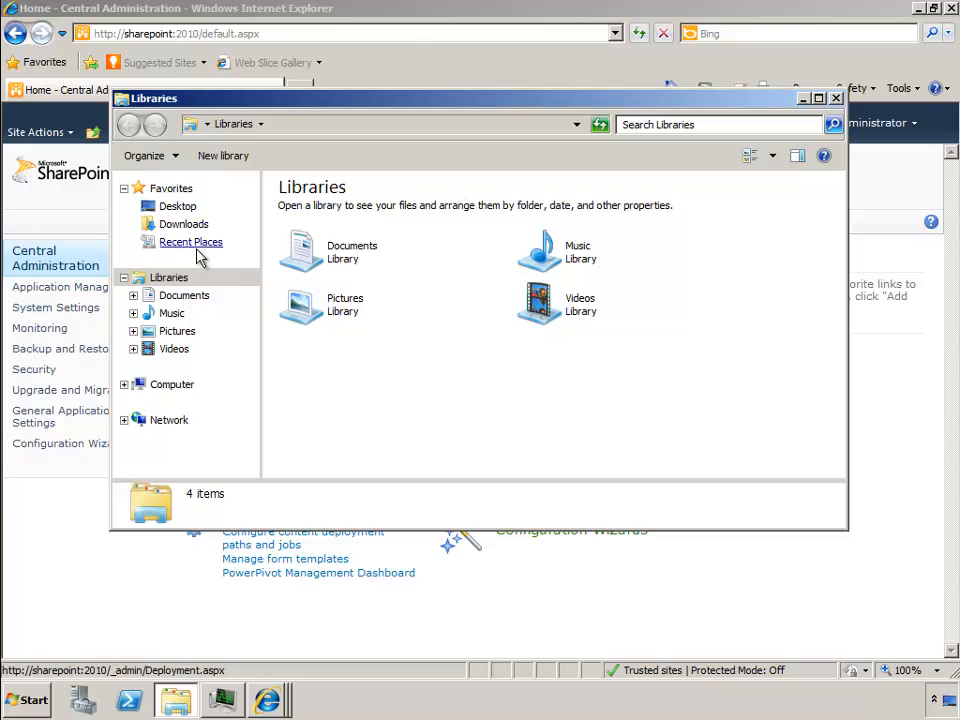
- Launch the SQLSERVER2008_ASADOMD10 installer from the Software\SharePoint2010 folder on the shared Z: drive
click(172, 386)
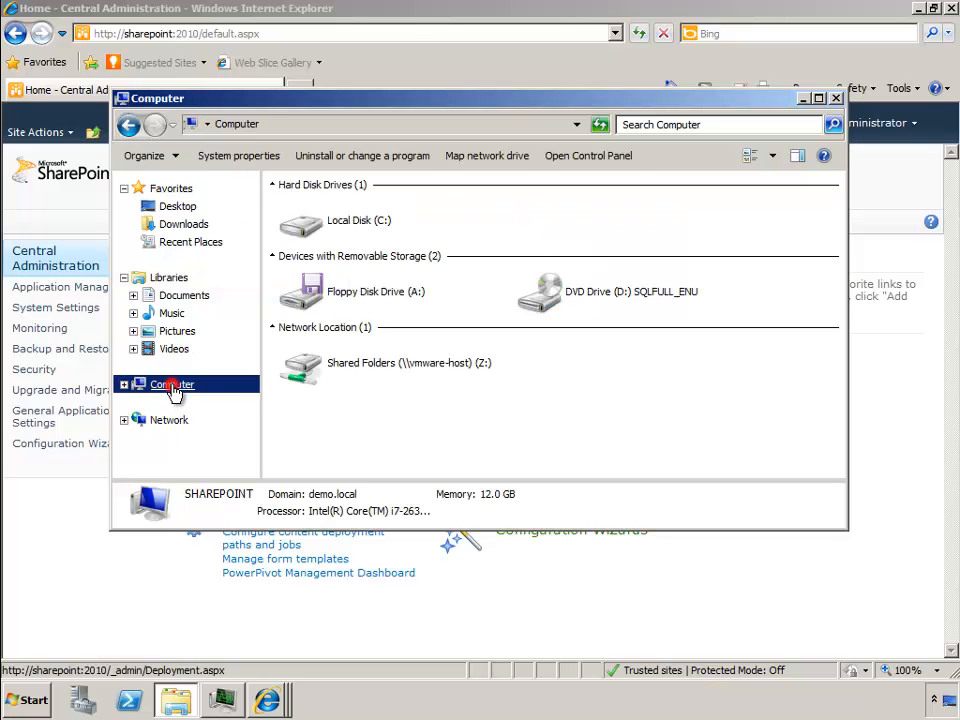
double_click(317, 364)
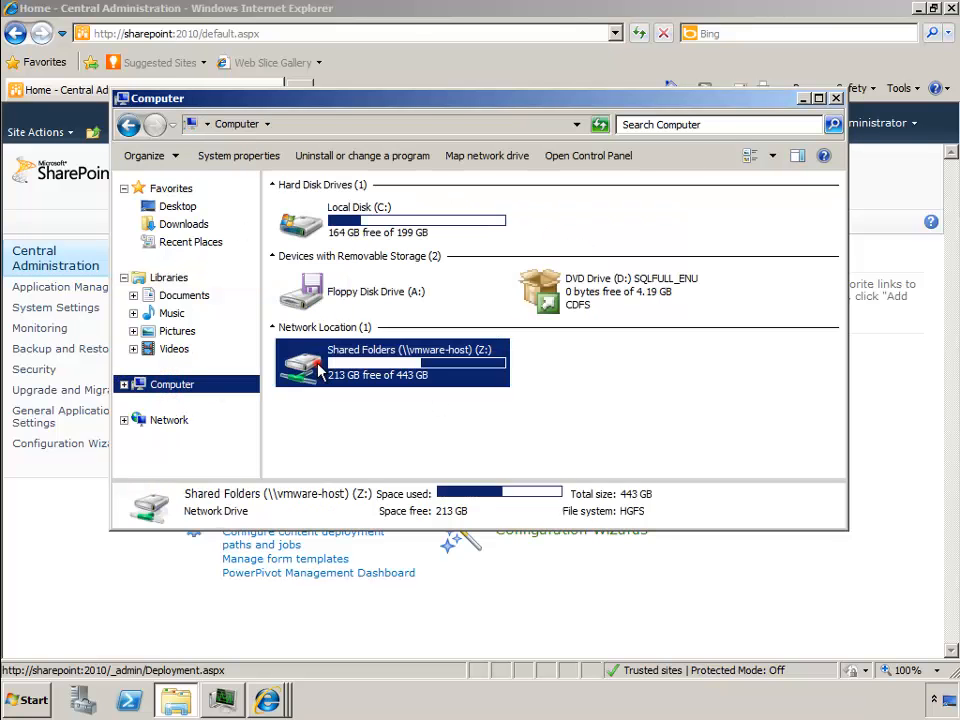
double_click(301, 212)
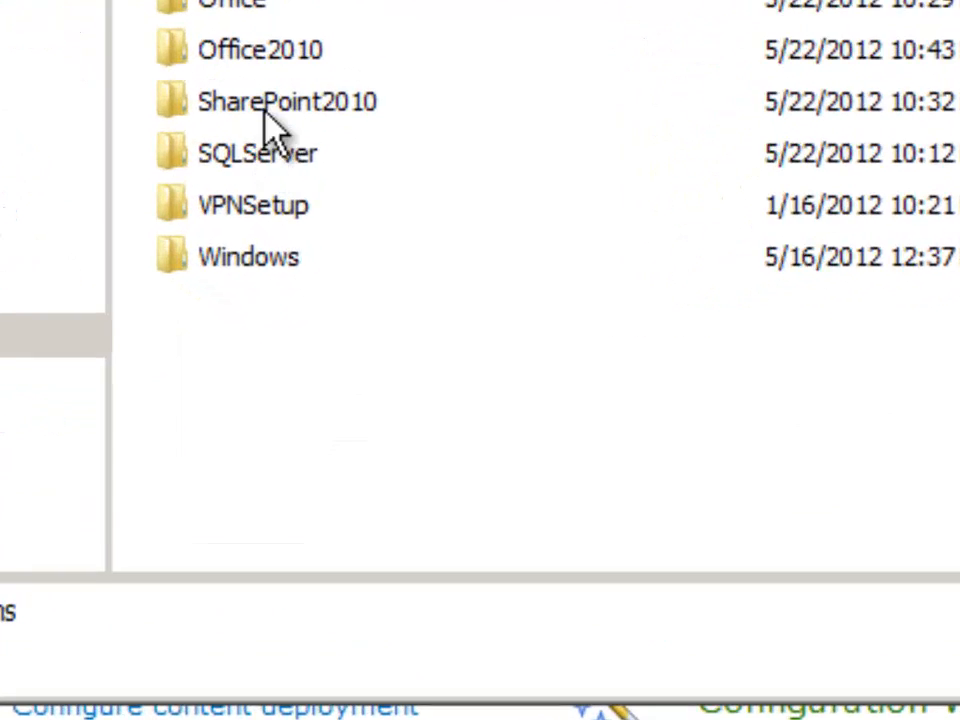
double_click(322, 292)
mouse_move(486, 385)
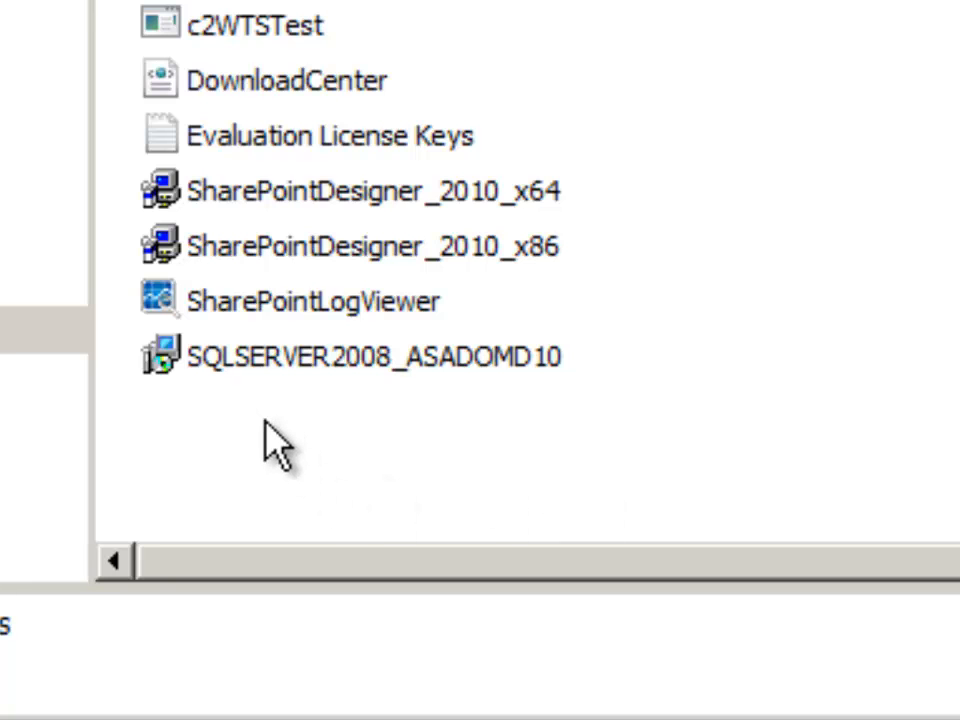
click(174, 354)
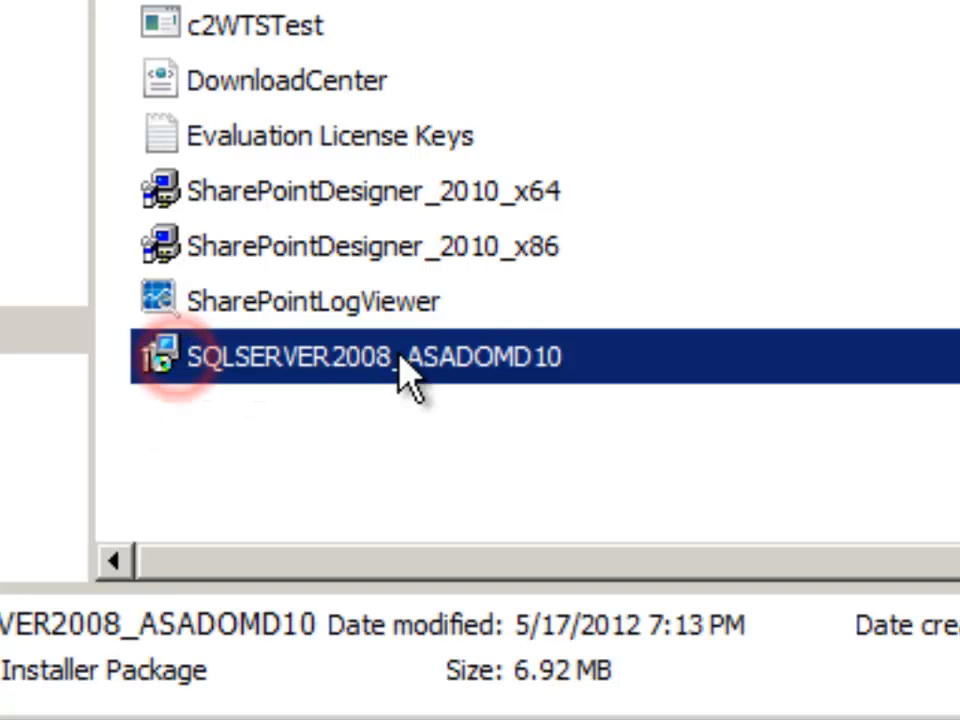
click(476, 356)
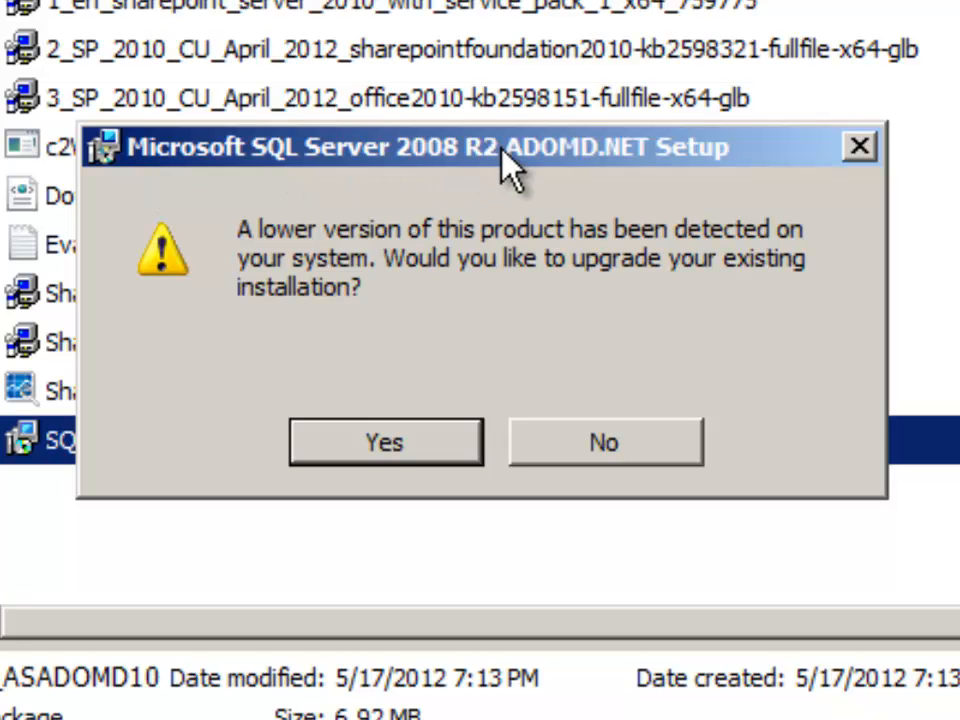
- Upgrade the existing SQL Server 2008 R2 ADOMD.NET installation, accepting the license terms, and close the installer folder once setup is finished
click(376, 440)
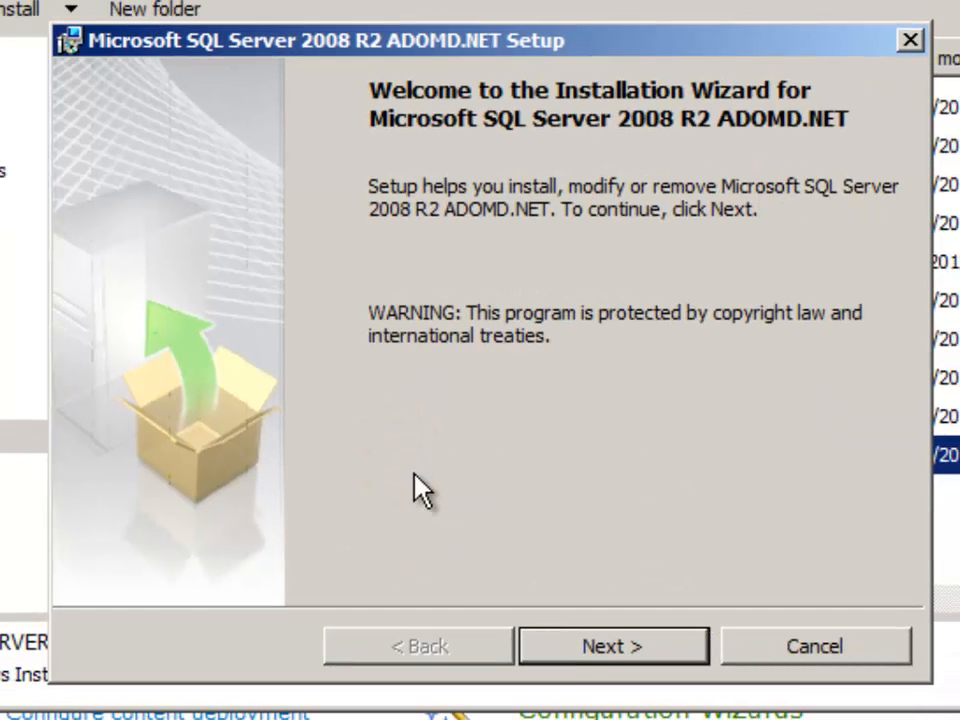
click(597, 650)
click(394, 520)
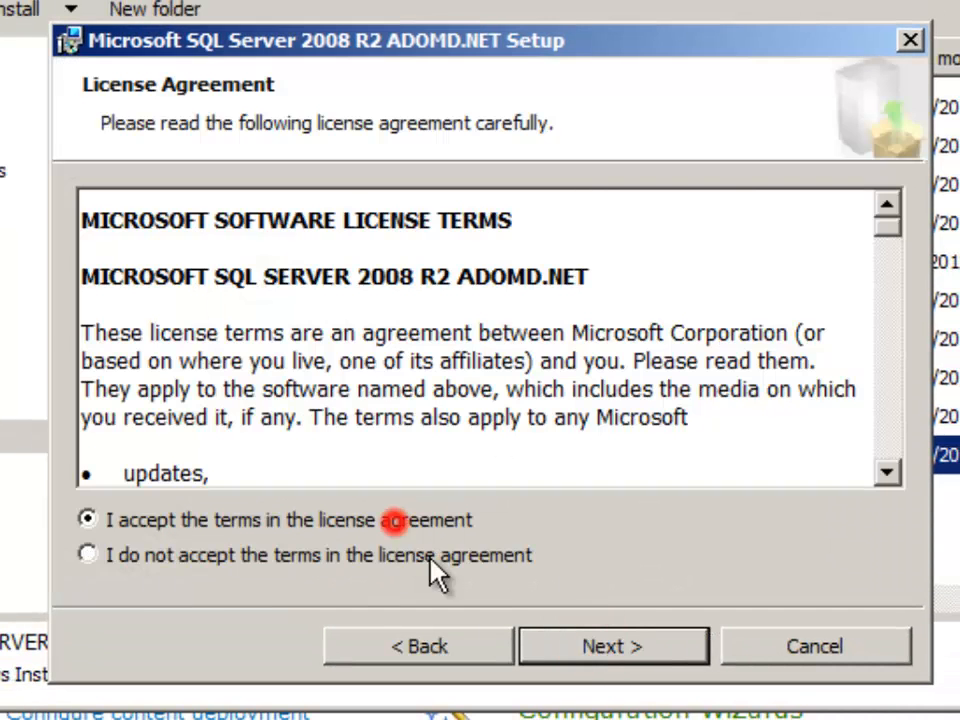
click(597, 646)
click(618, 648)
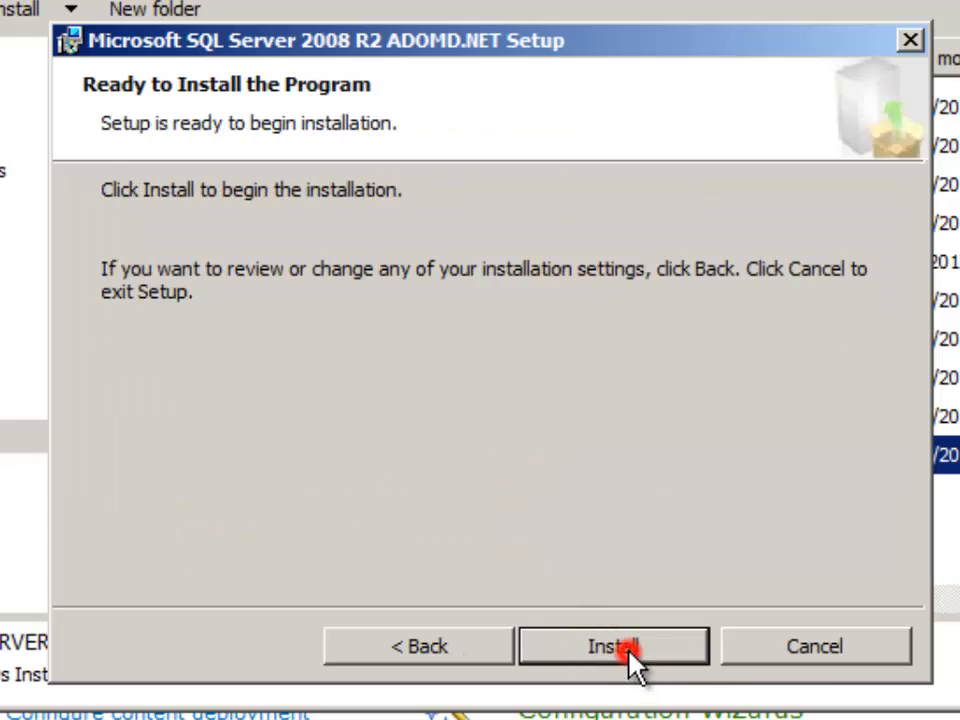
click(562, 646)
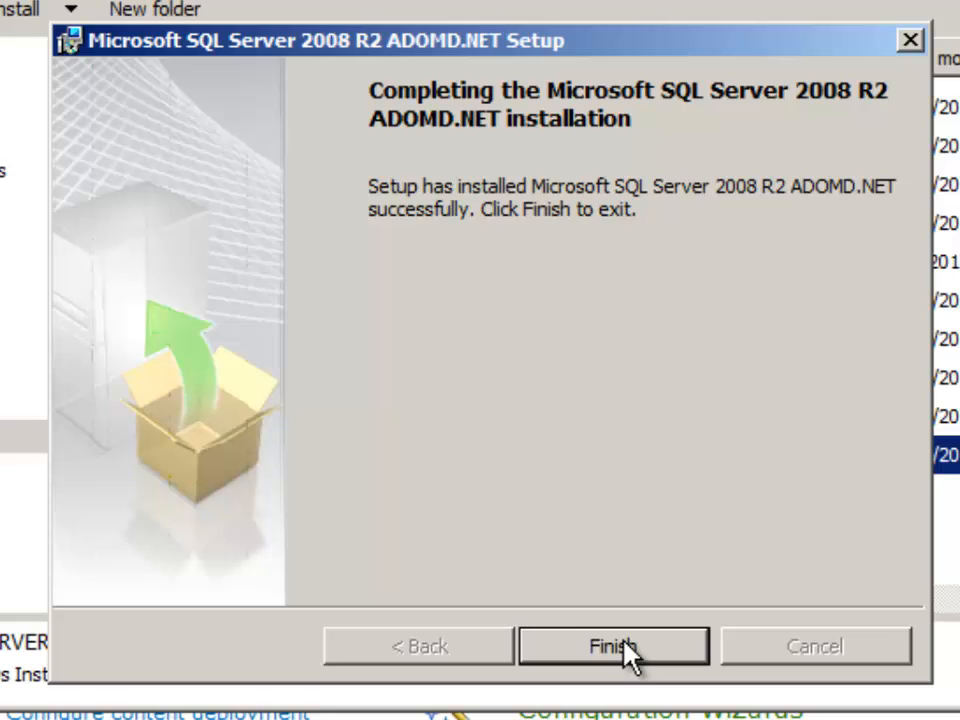
click(628, 650)
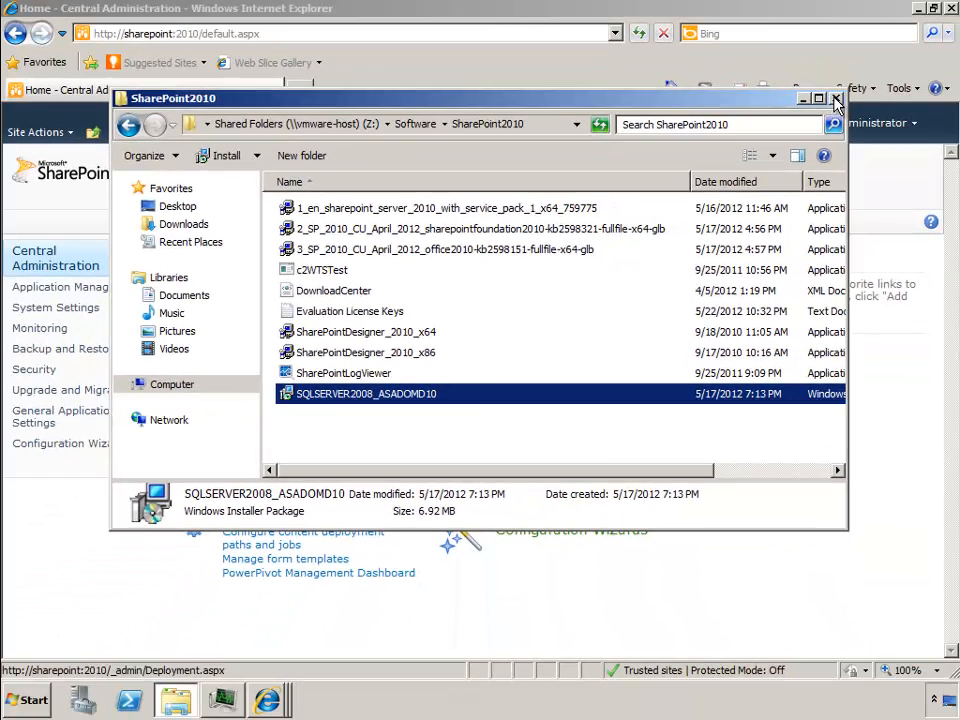
click(836, 101)
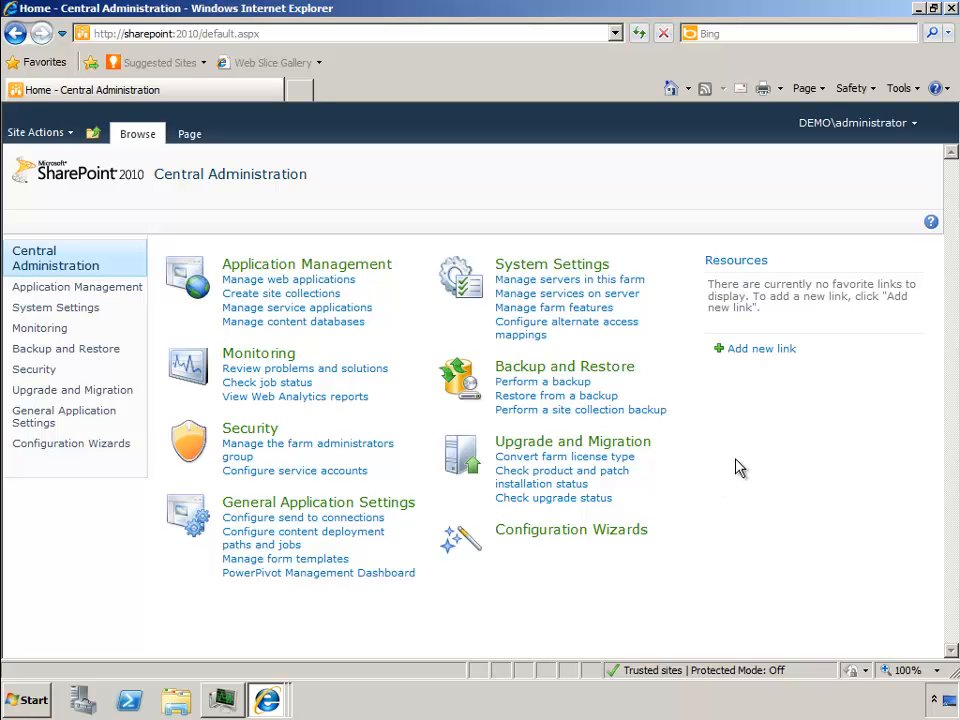
- Start a new PerformancePoint Service Application named PrformancePointApp and add its proxy to the farm's default proxy list
click(43, 534)
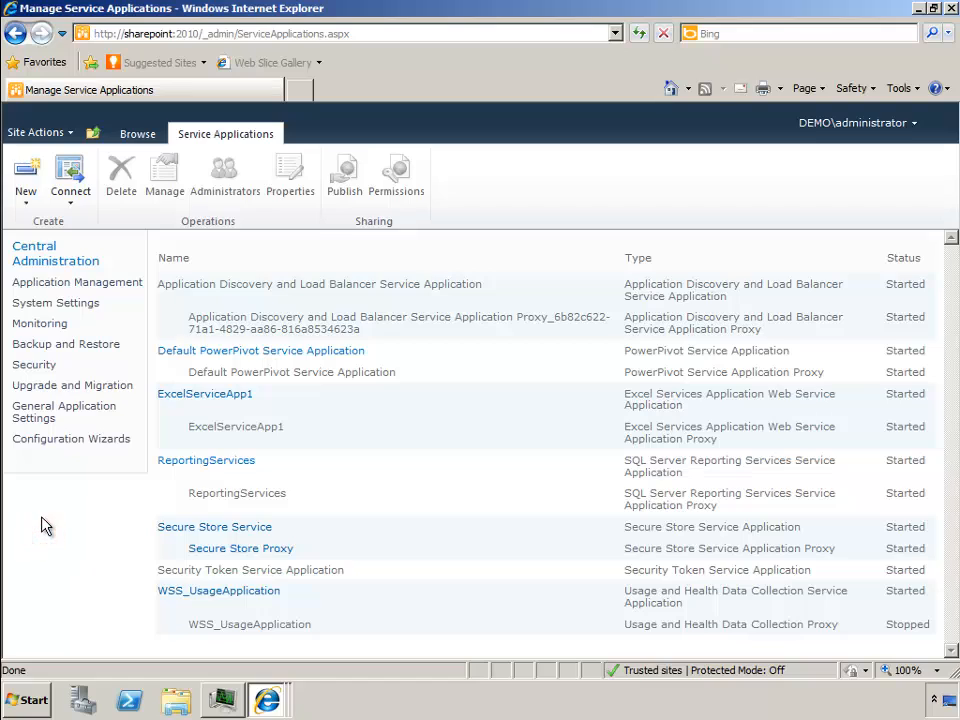
click(27, 198)
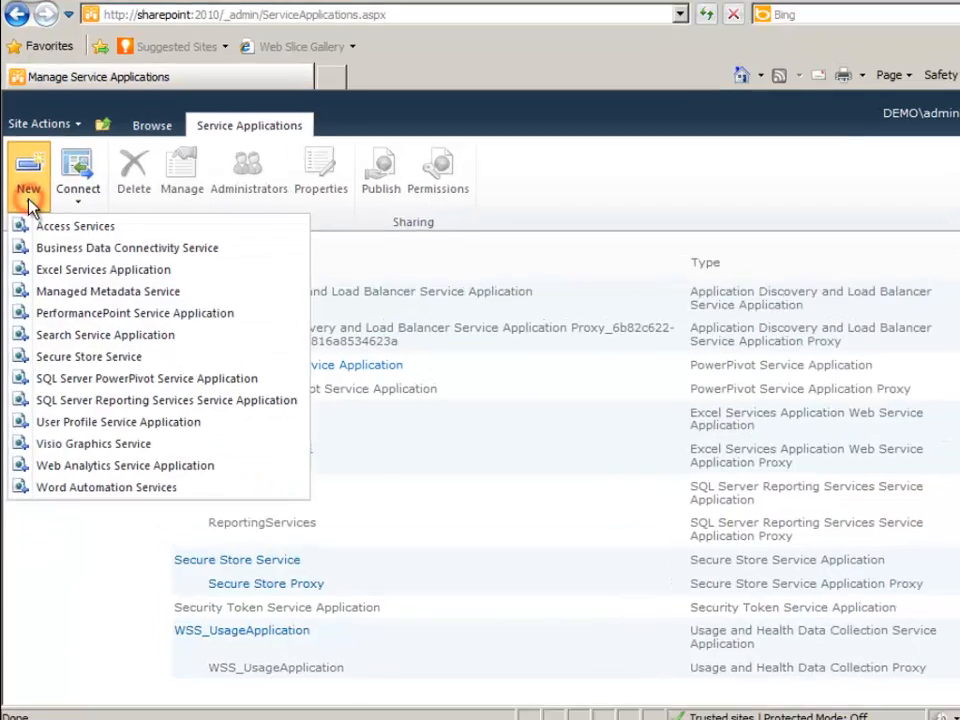
click(88, 313)
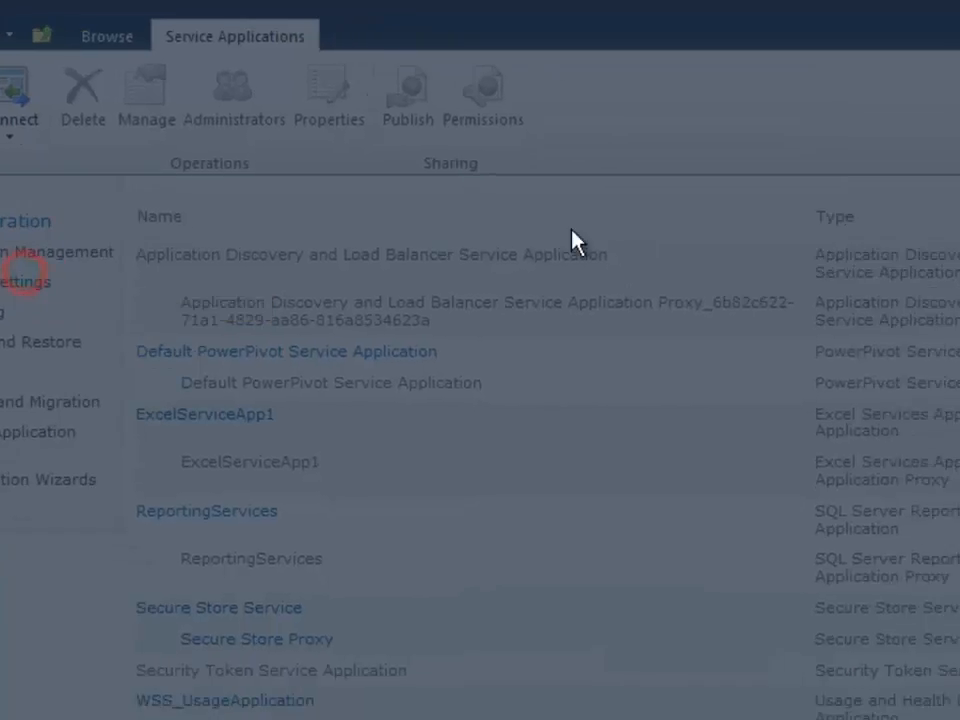
click(446, 185)
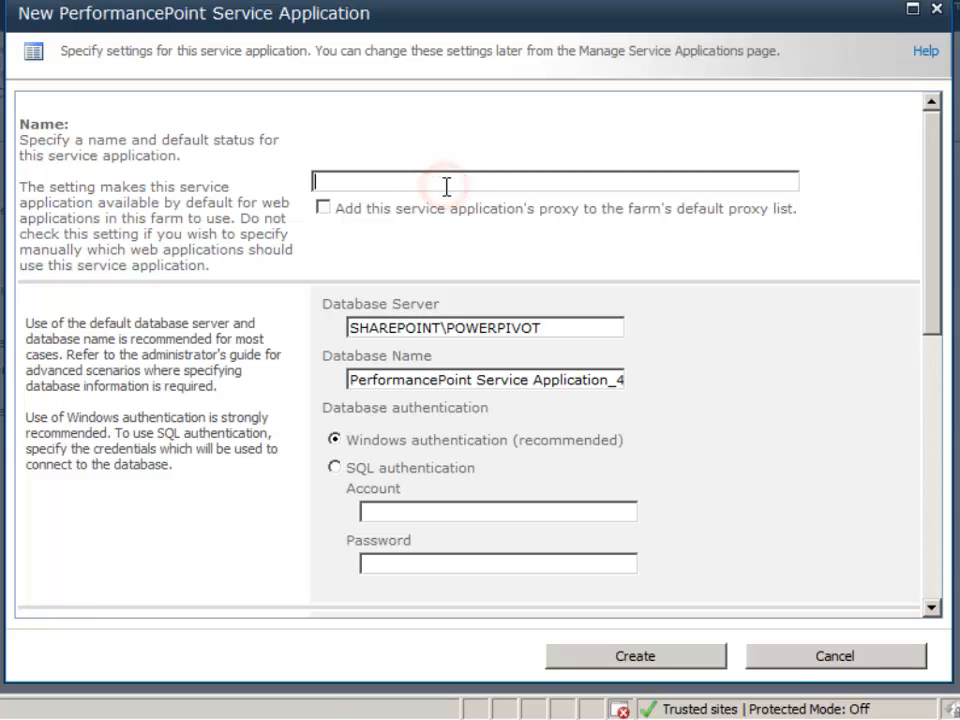
text(PrformancePointApp)
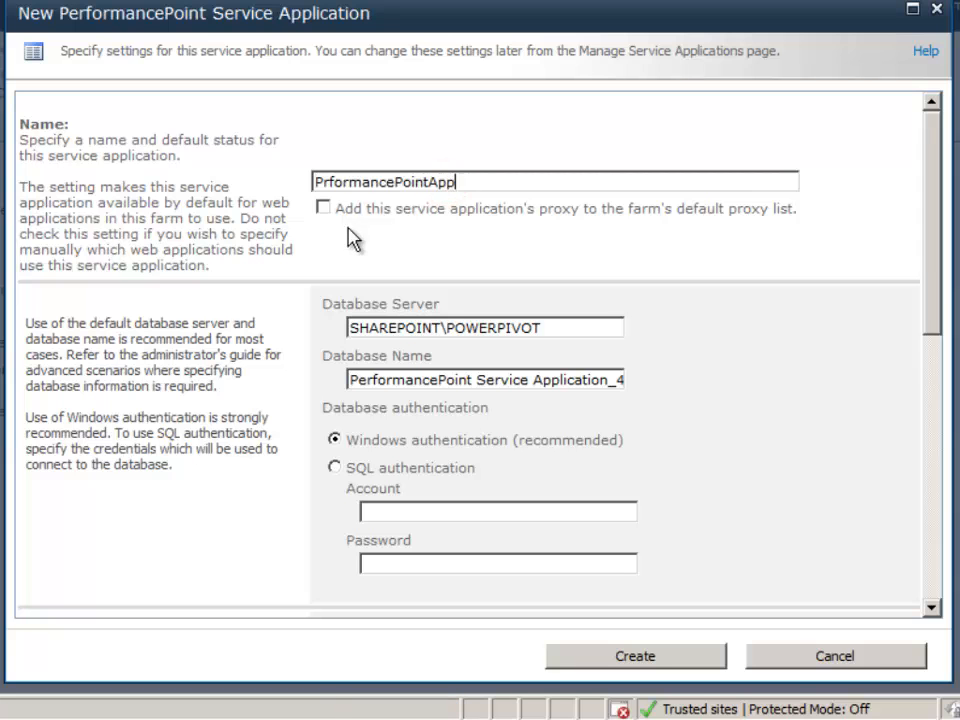
click(321, 207)
- Set the service application's database name to PerformancePointApp
click(457, 379)
key(ctrl+a)
text(PerformancePointApp)
key(Tab)
- Assign the existing application pool BIPool and create the PerformancePoint service application
drag(932, 280, 915, 426)
drag(917, 378, 943, 285)
click(930, 385)
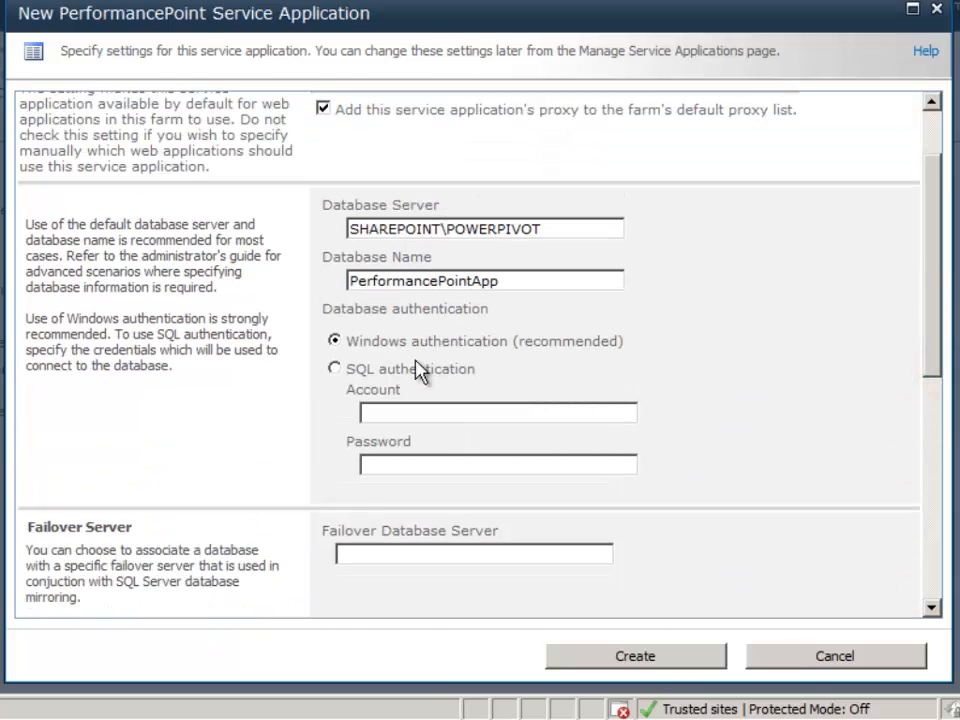
drag(940, 265, 922, 374)
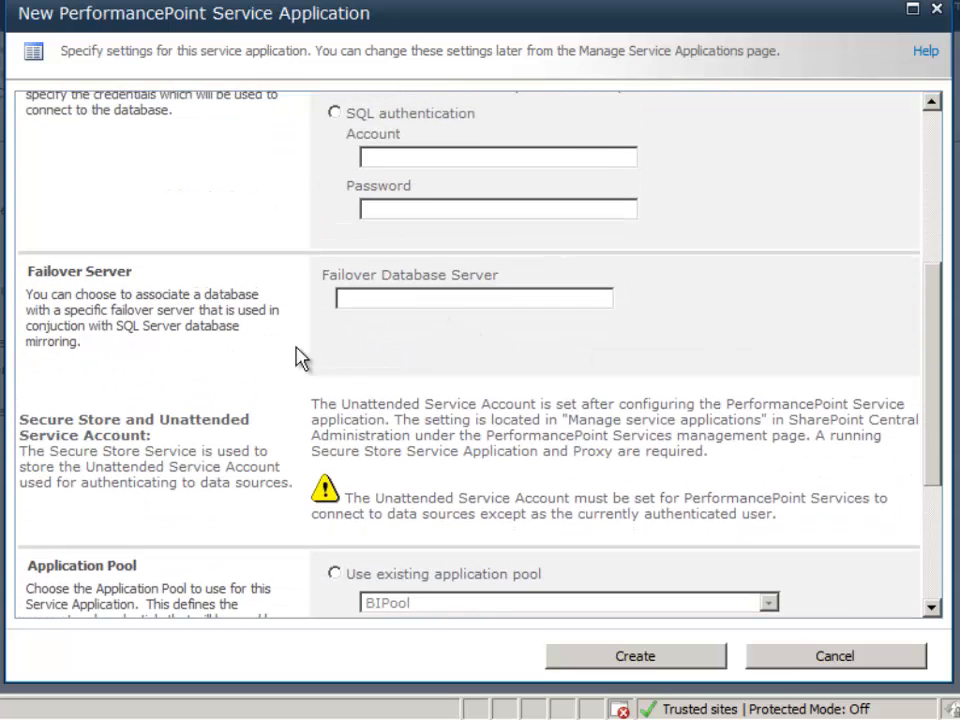
drag(936, 318, 936, 450)
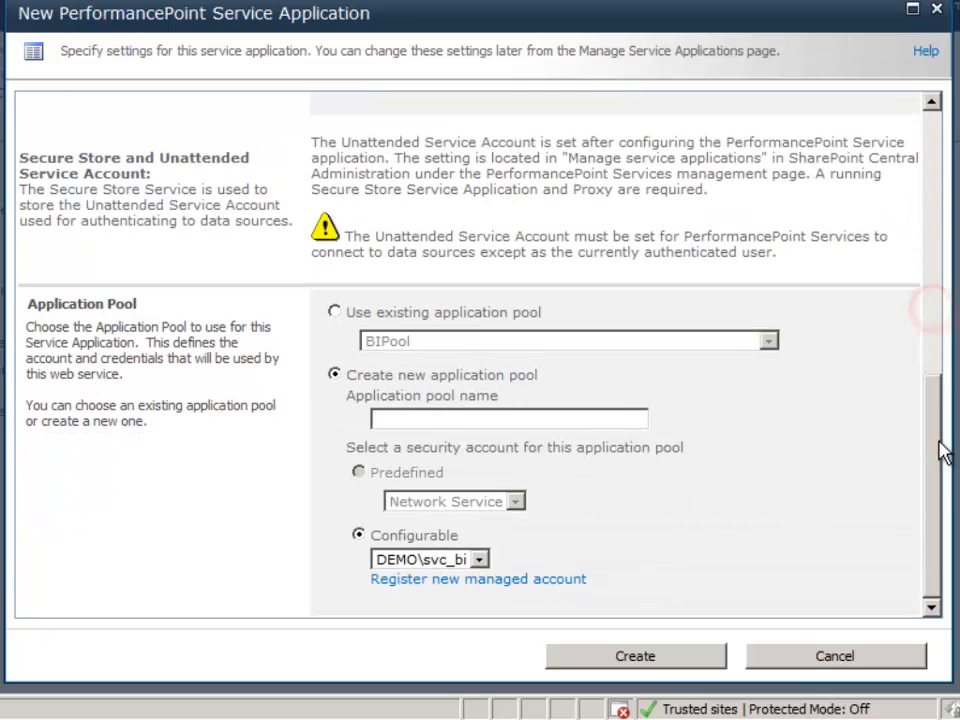
click(336, 314)
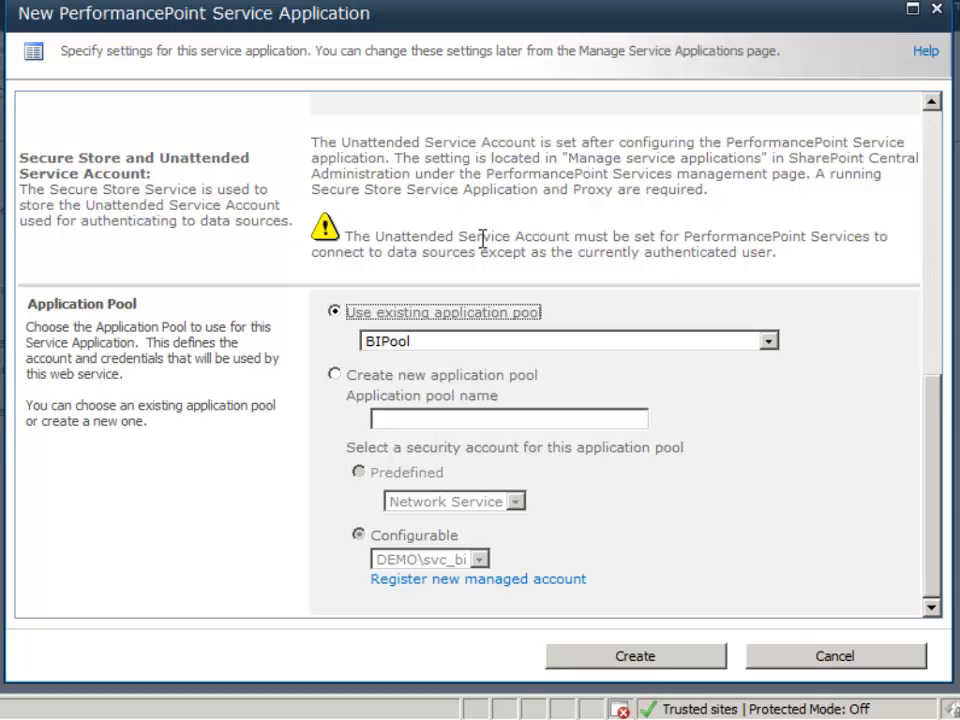
drag(483, 238, 807, 238)
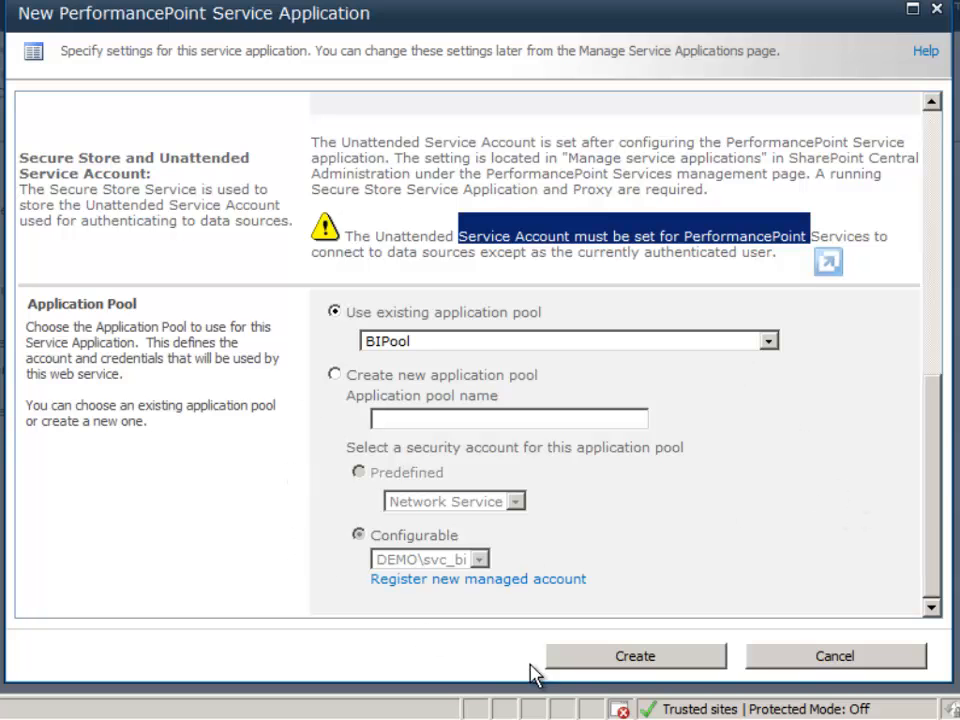
click(636, 658)
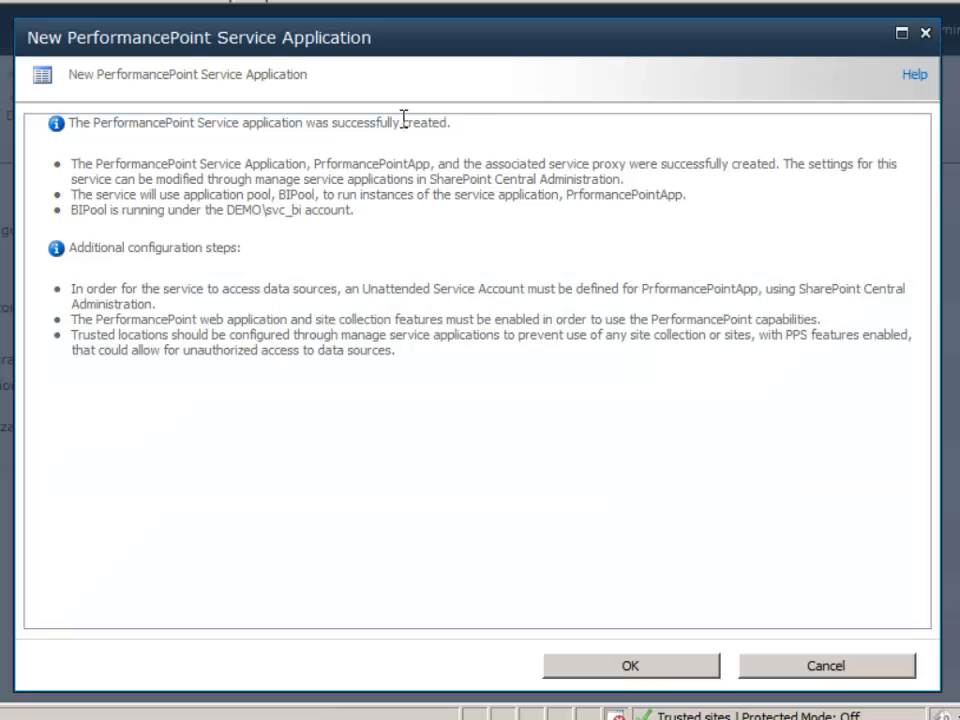
click(658, 667)
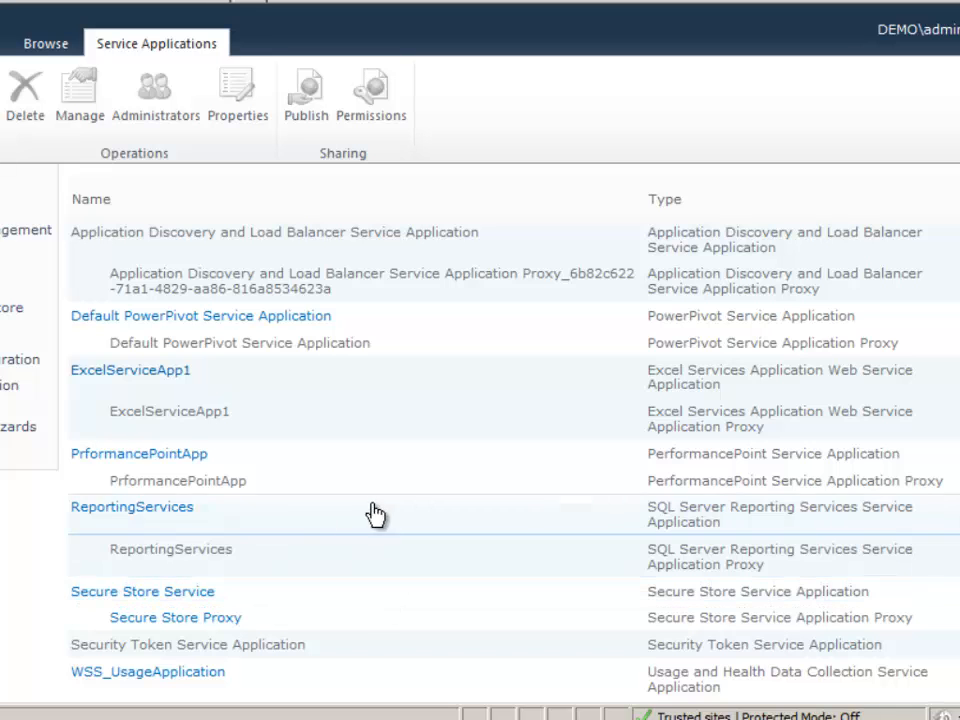
- In the PrformancePointApp settings, set the unattended service account to demo\svc_bi with the account password and save
click(146, 456)
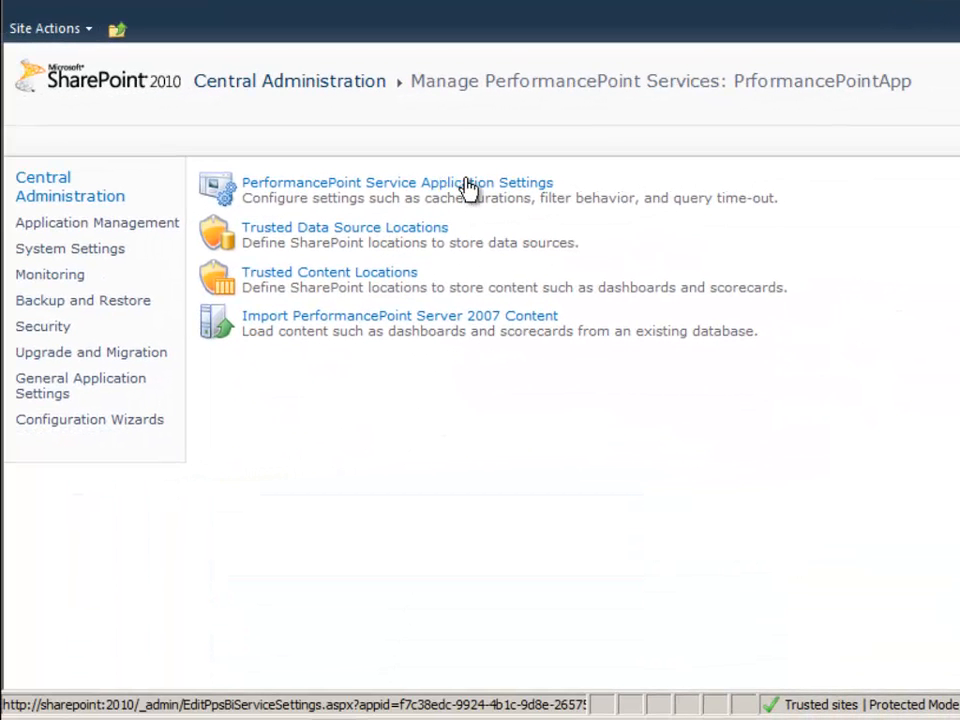
click(462, 190)
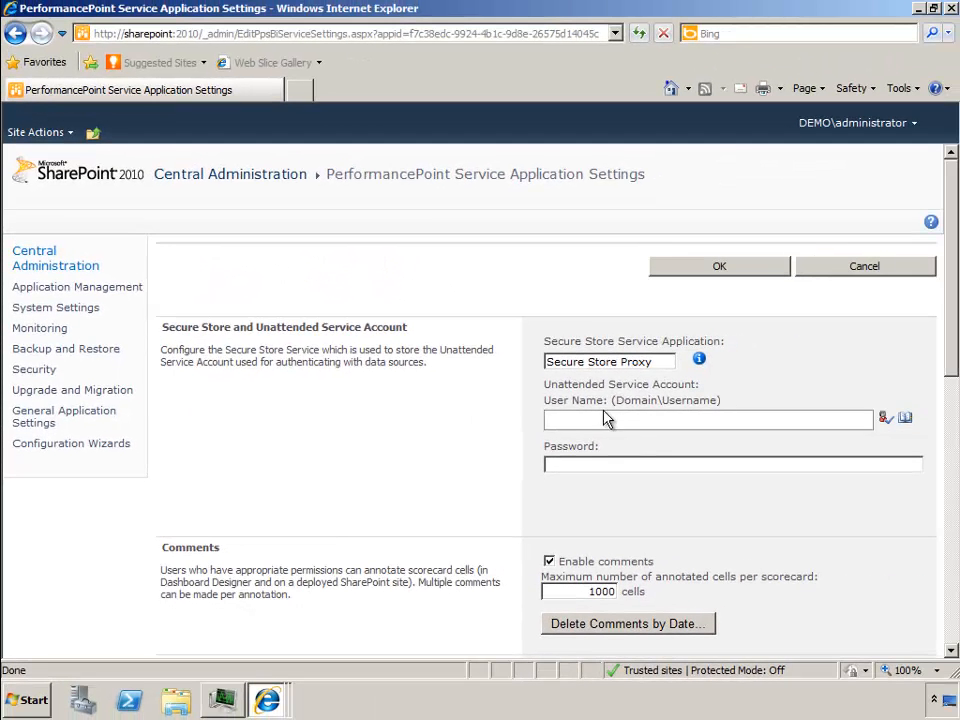
click(594, 419)
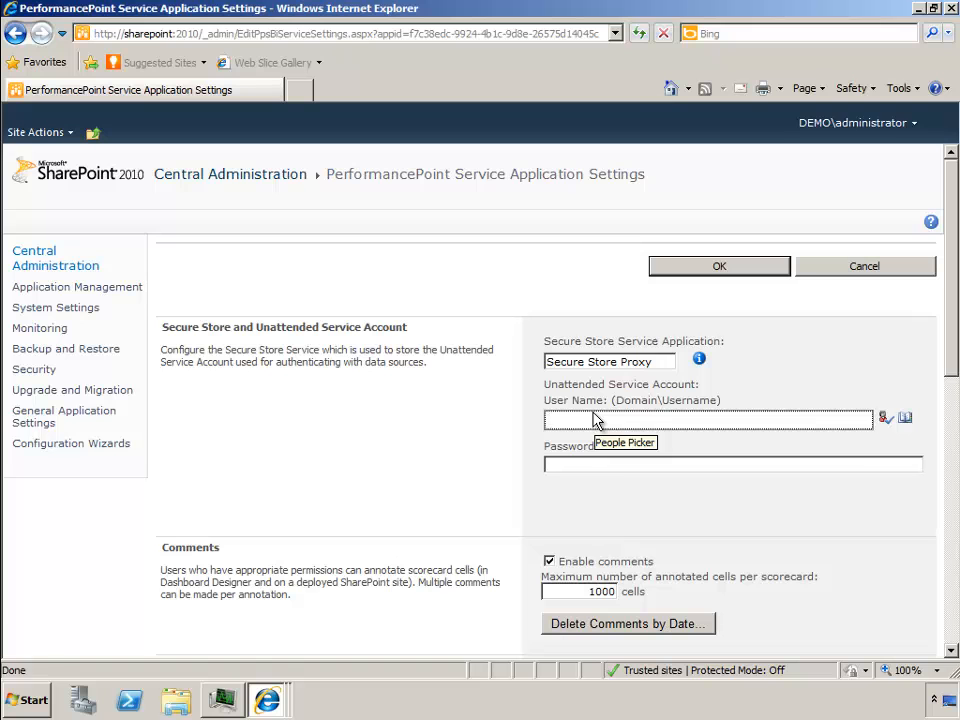
text(demo\svc_bi)
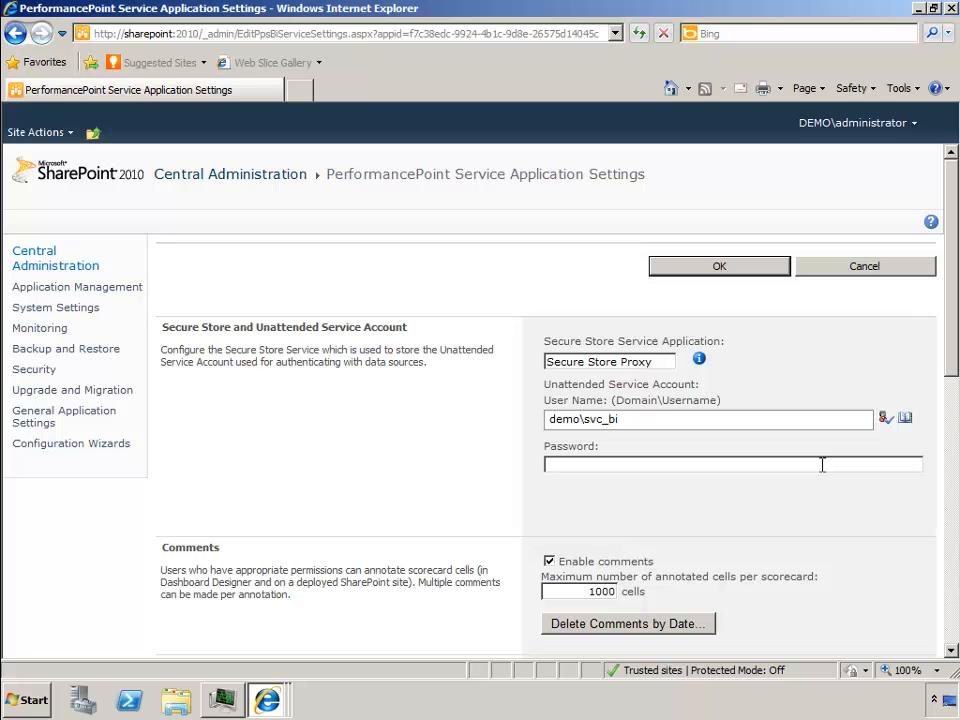
click(884, 417)
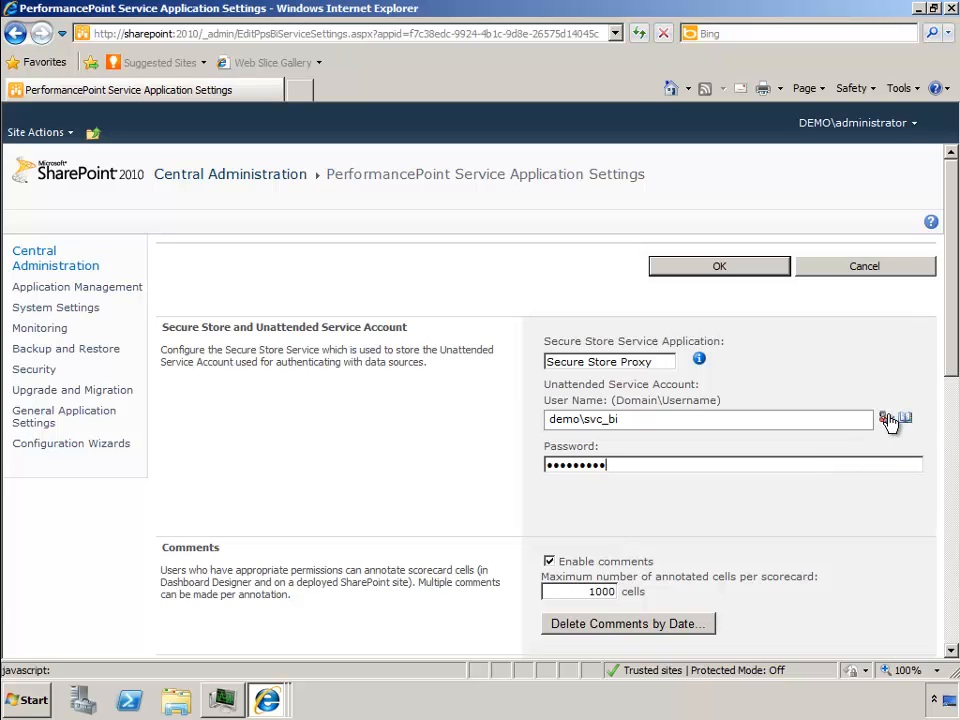
click(714, 270)
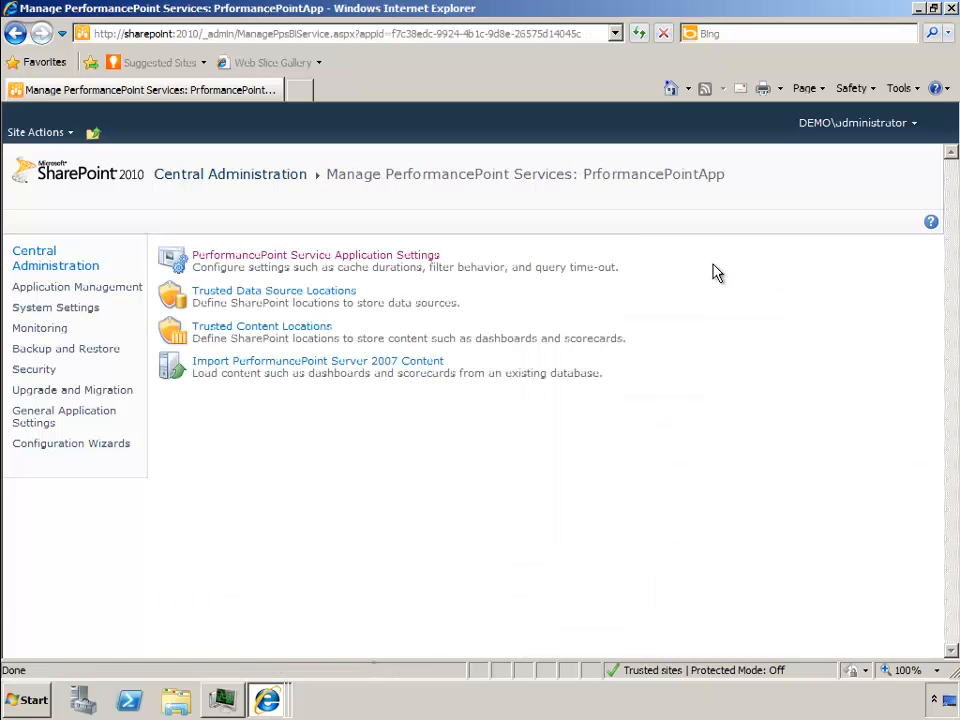
- Review the Trusted Data Source Locations and Trusted Content Locations settings of the PerformancePoint service application
click(274, 291)
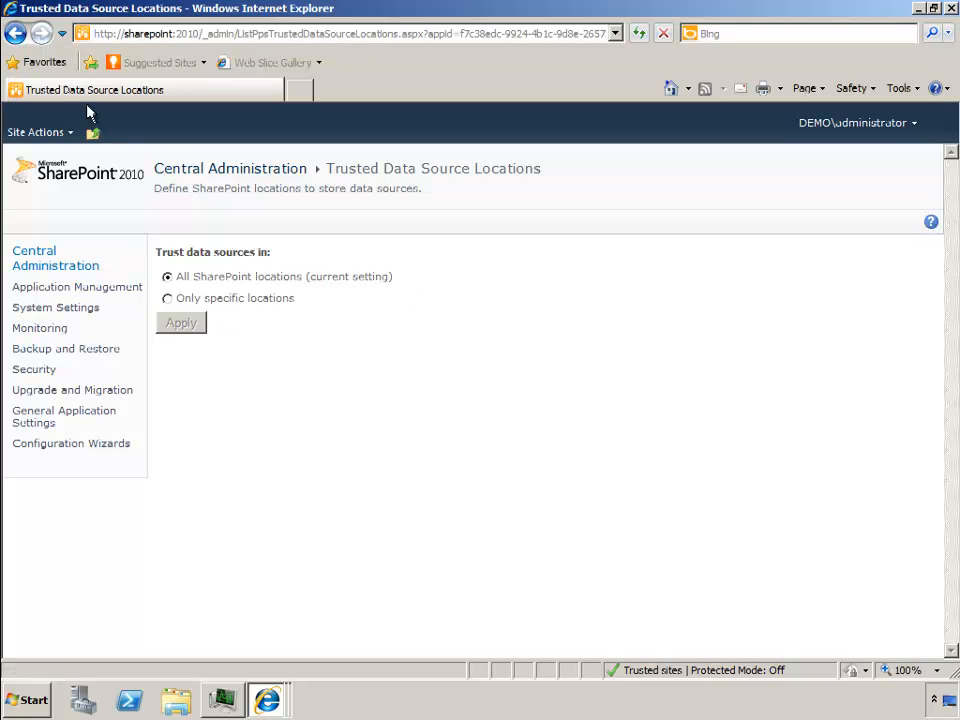
click(15, 33)
click(208, 333)
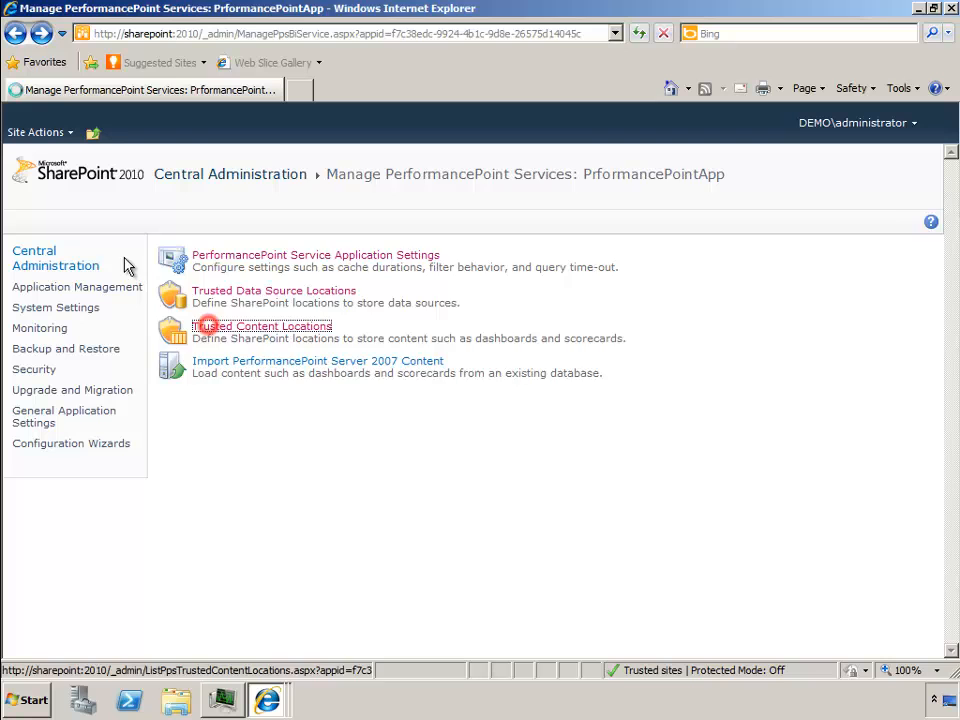
click(15, 33)
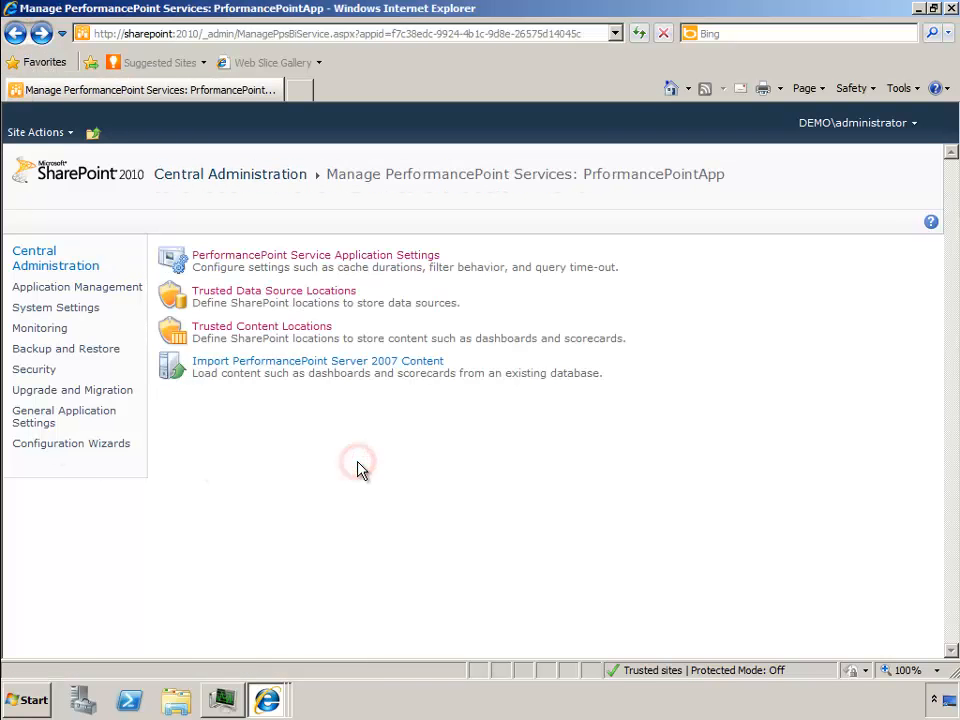
- Start the PerformancePoint Service among the services on the server, then return to the Central Administration home page
click(60, 288)
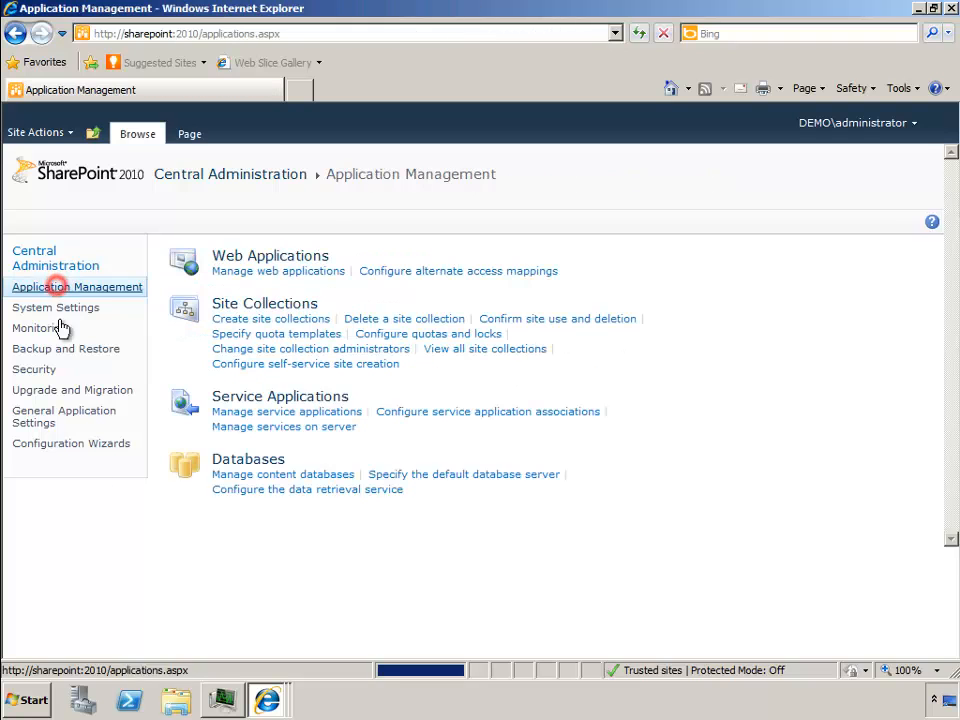
click(270, 426)
drag(946, 229, 946, 440)
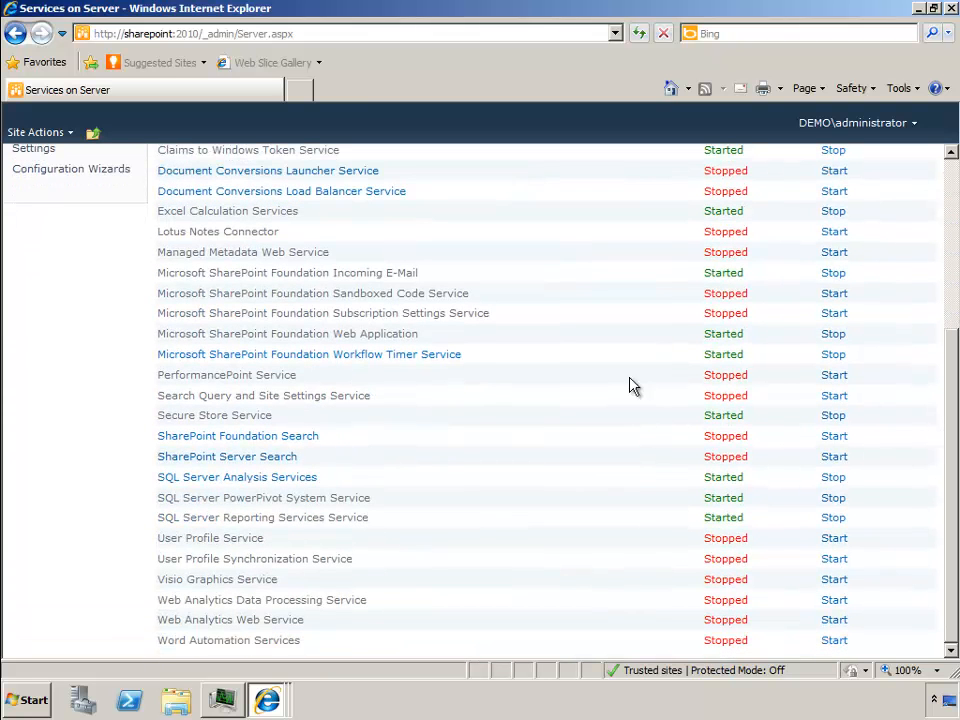
double_click(722, 375)
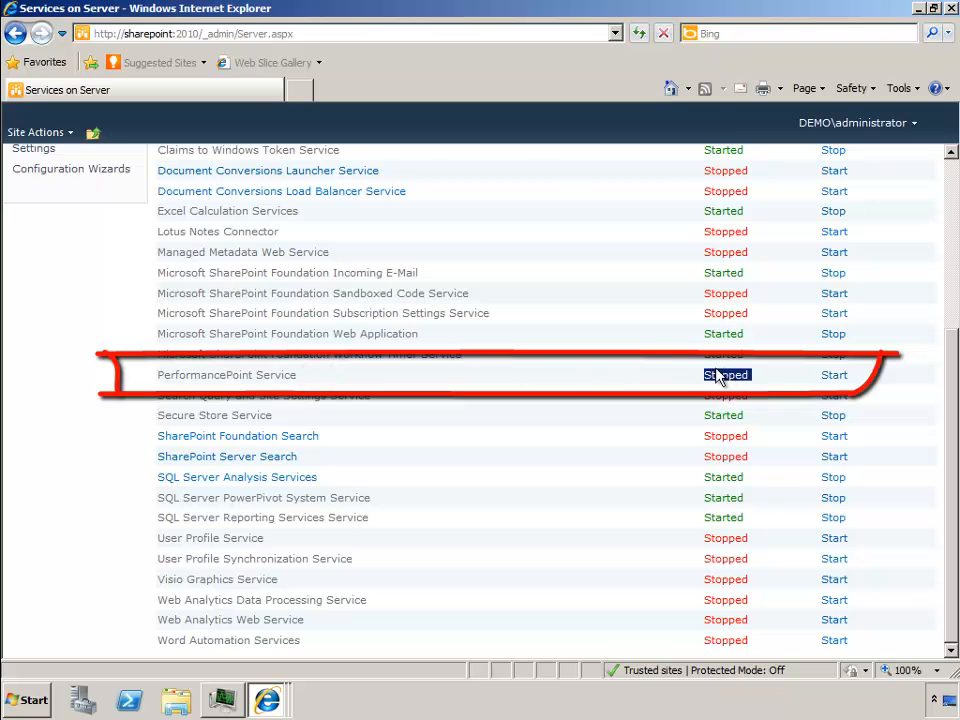
drag(797, 368, 853, 371)
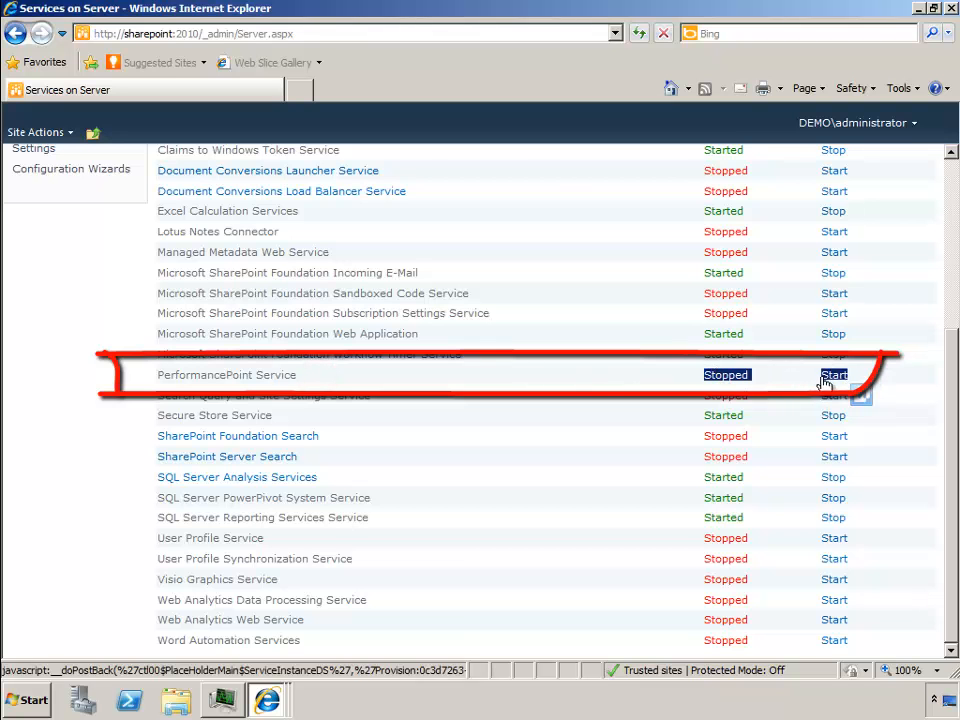
click(834, 377)
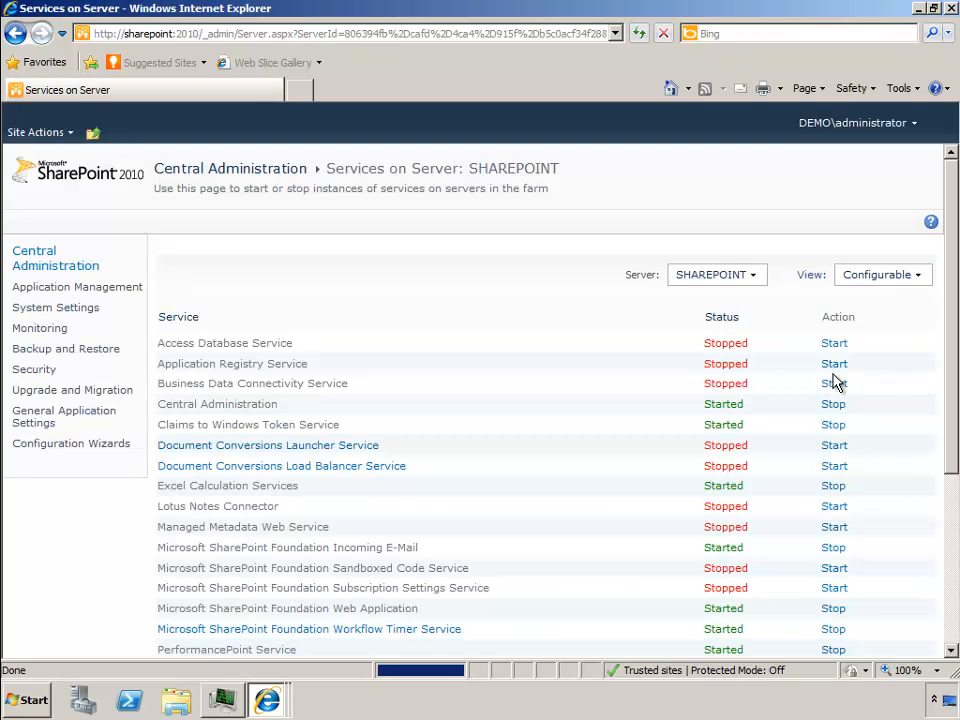
mouse_move(950, 317)
mouse_down()
mouse_move(932, 484)
mouse_move(936, 257)
mouse_up()
click(53, 266)
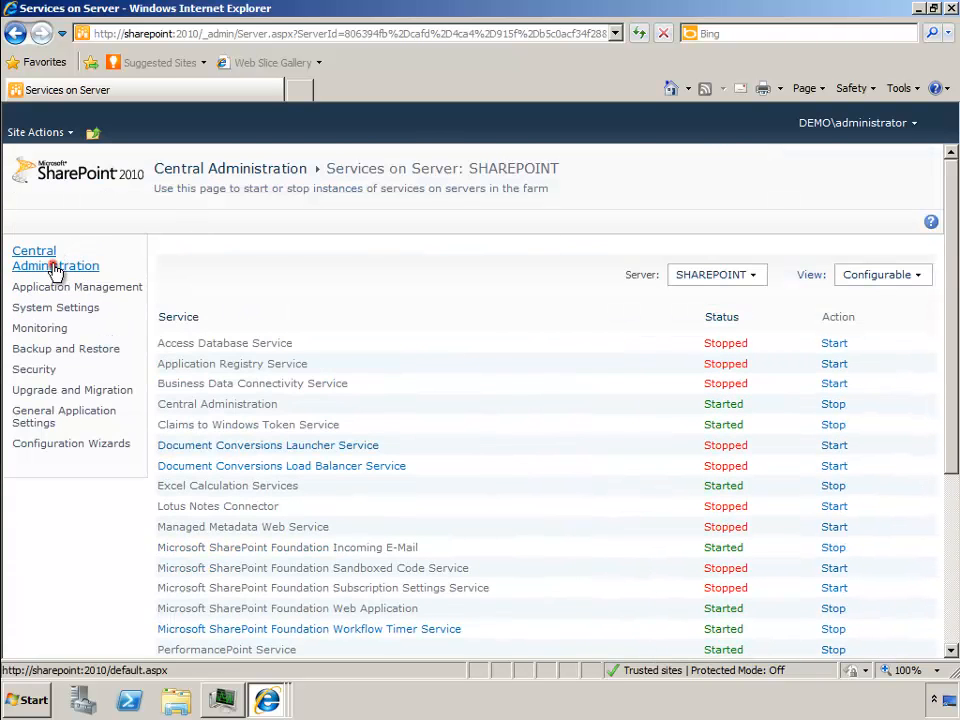